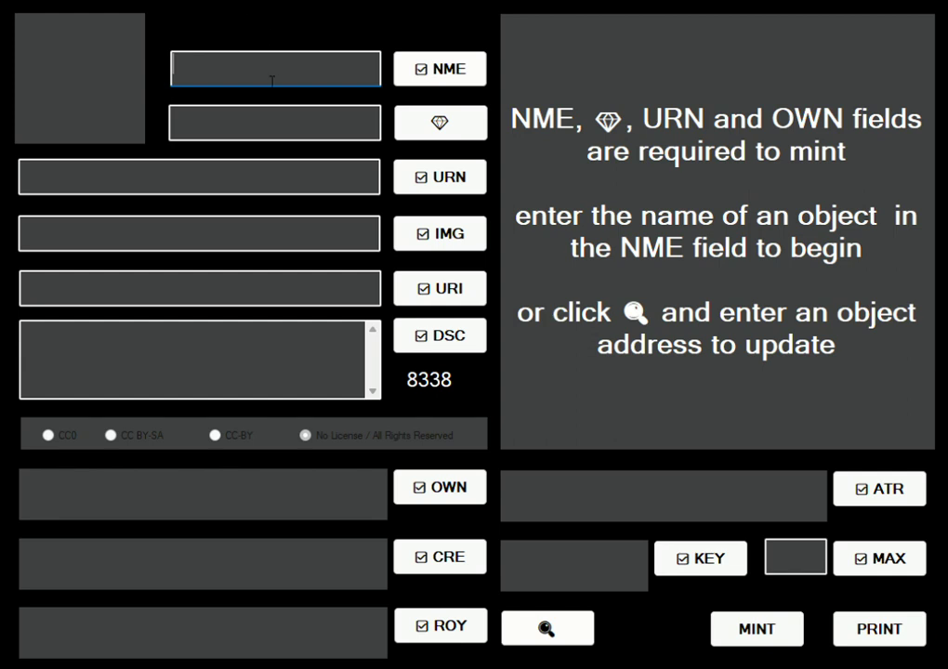
pyautogui.write('mind org')
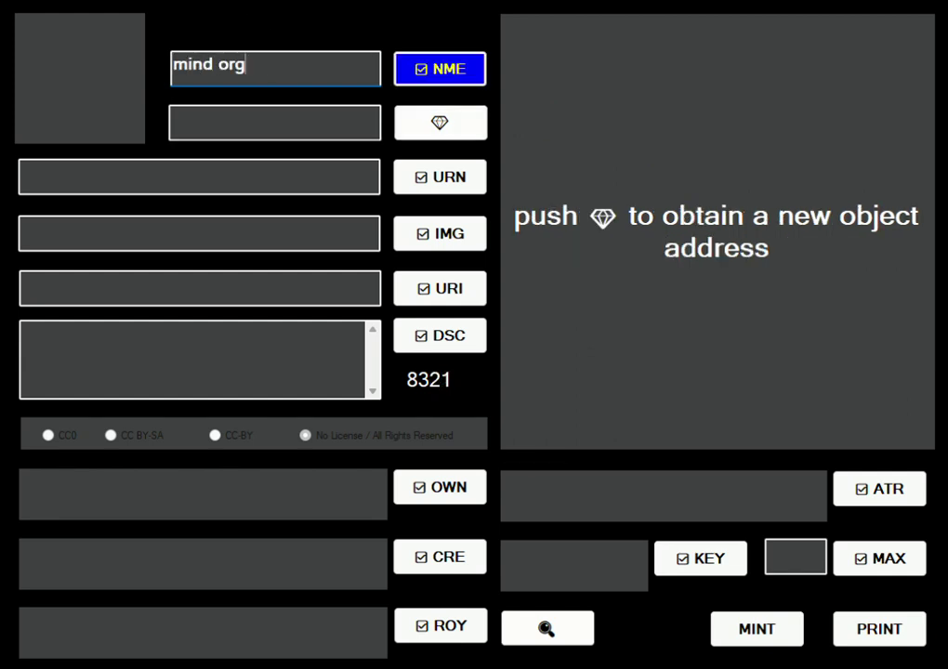
pyautogui.write('asam')
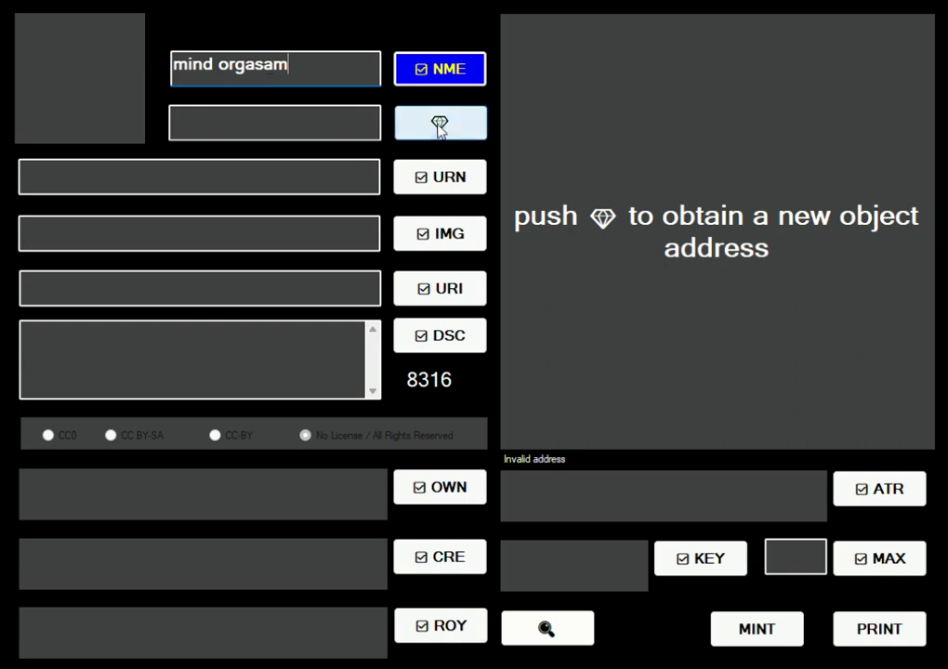
# - Get a new object address for 'mind orgasam' and verify its IPFS video URN mind orgasam.mp4
pyautogui.click(440, 123)
pyautogui.click(458, 182)
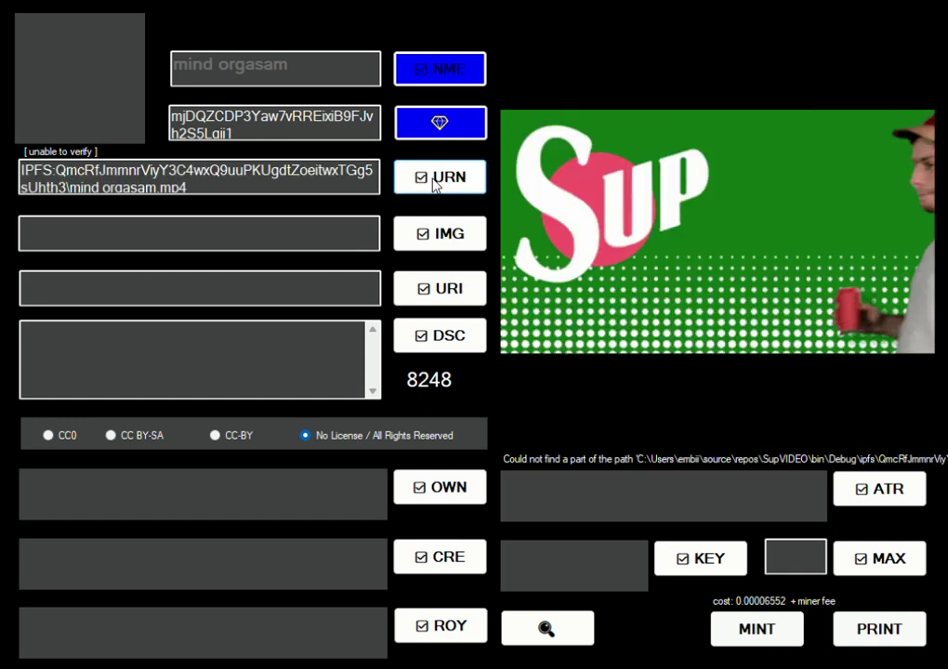
pyautogui.click(435, 183)
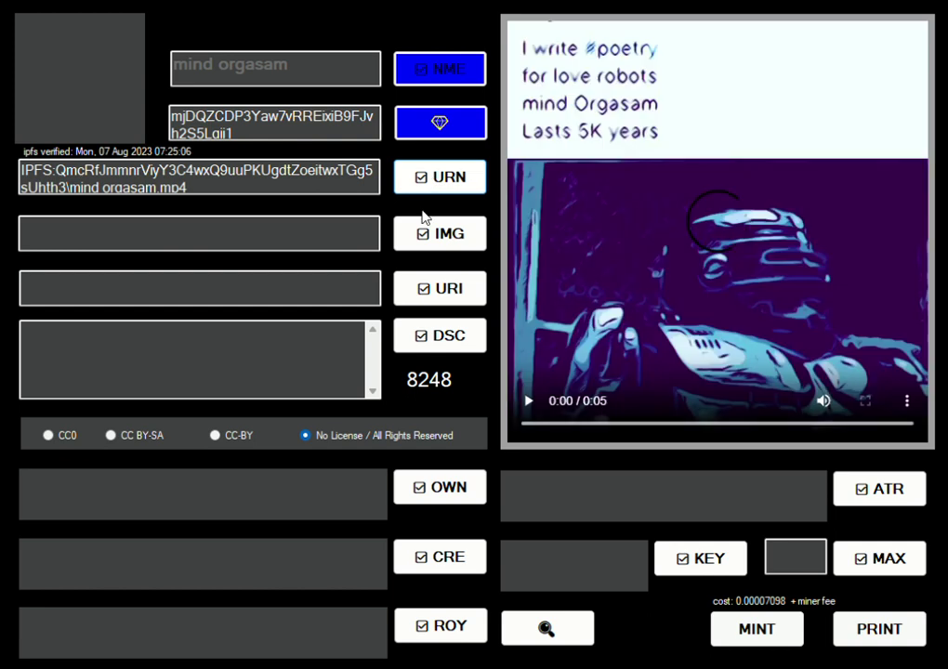
# - Verify the mind orgasam.jpg image link, reload the robot poetry video preview, and start the URI
pyautogui.click(434, 237)
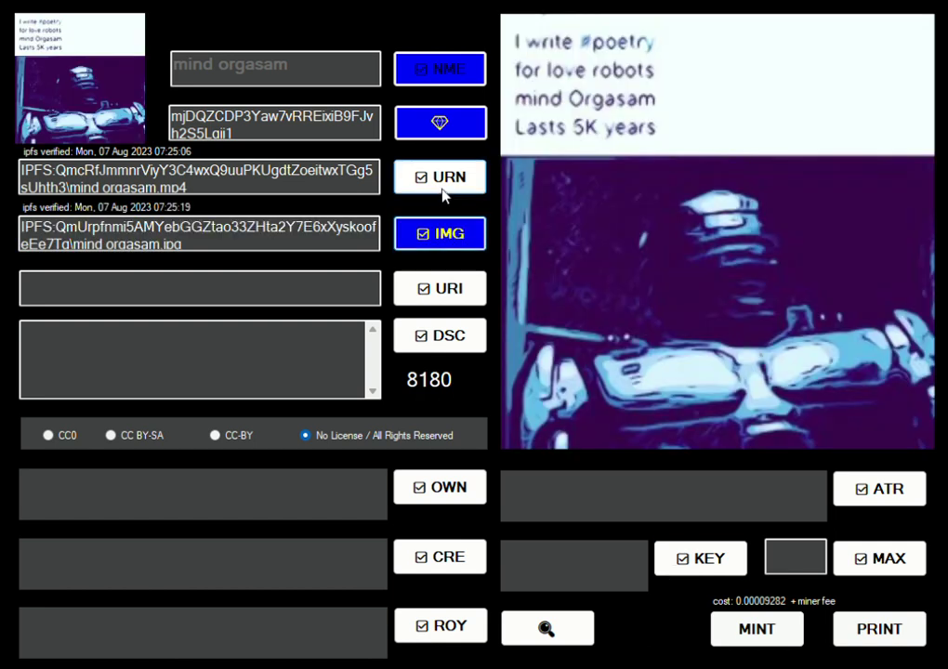
pyautogui.click(445, 193)
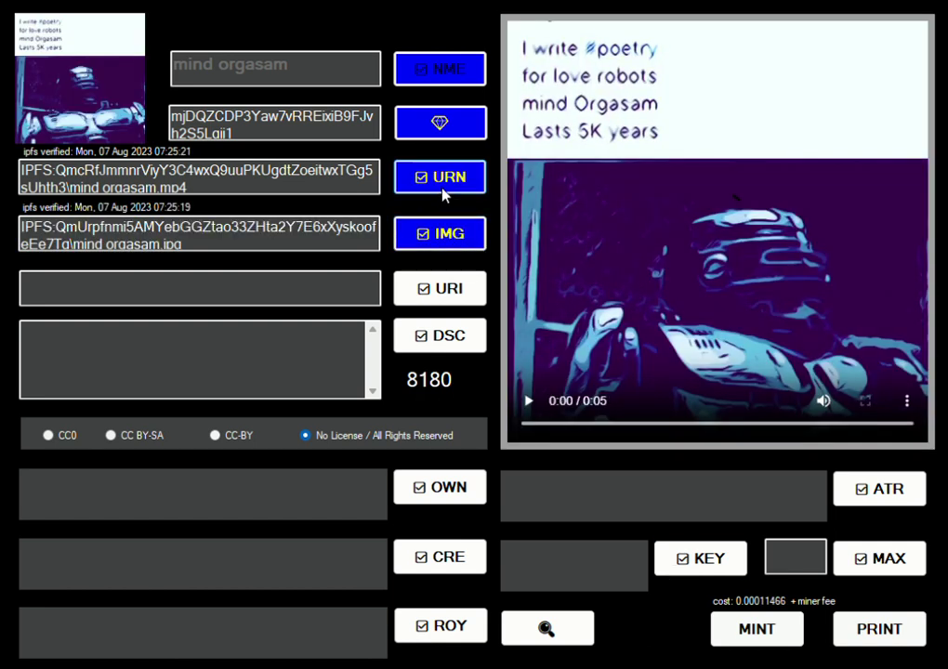
pyautogui.click(250, 291)
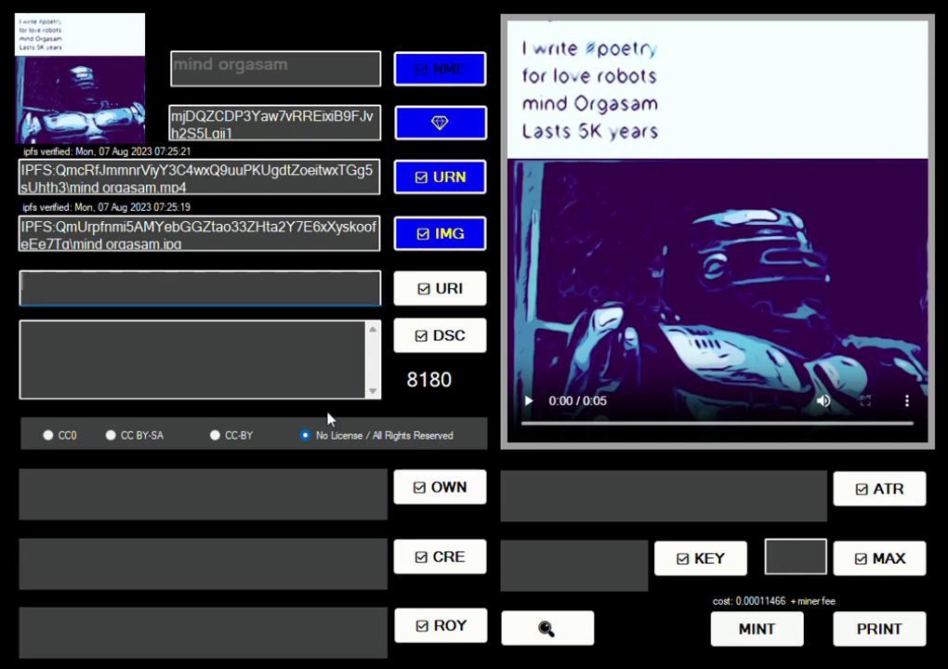
pyautogui.click(186, 302)
pyautogui.write('MZC')
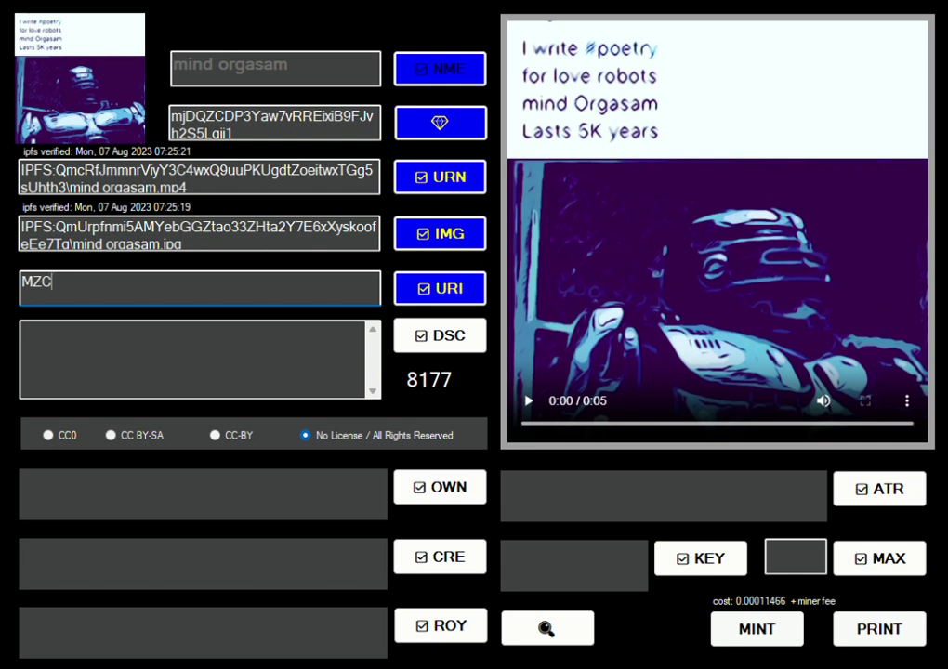
pyautogui.write(':')
# - Paste the long address into the URI so it ends in mind orgasam.jpg
pyautogui.hotkey('ctrl', 'v')
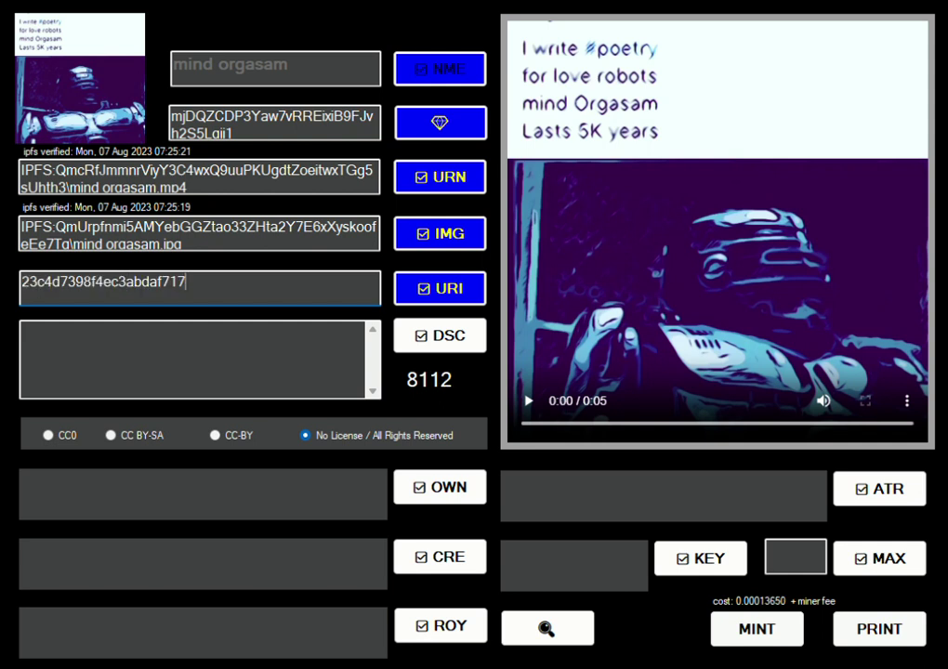
pyautogui.write('\\')
pyautogui.write('mind o')
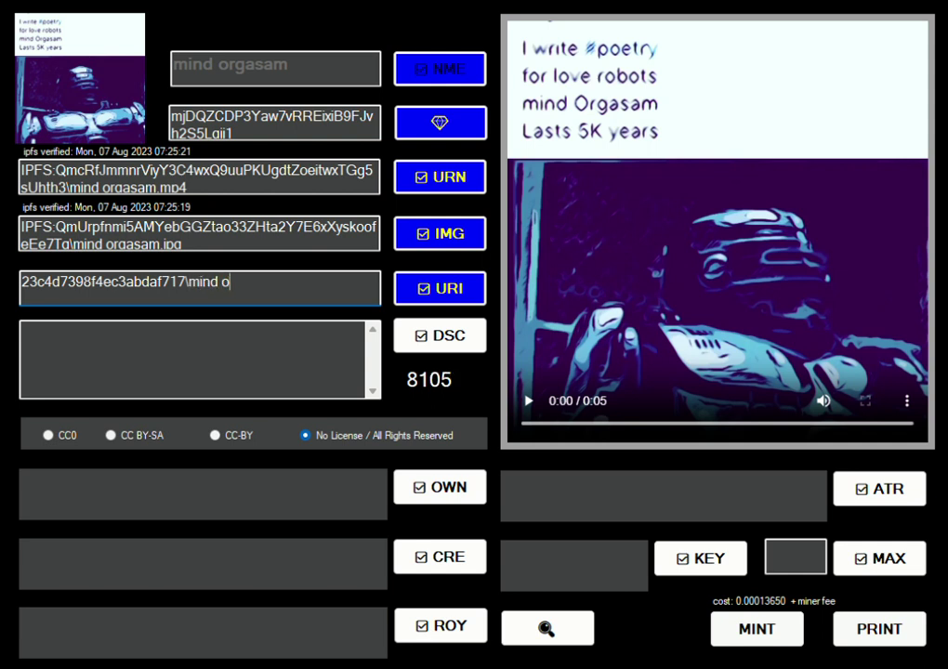
pyautogui.write('rgasam')
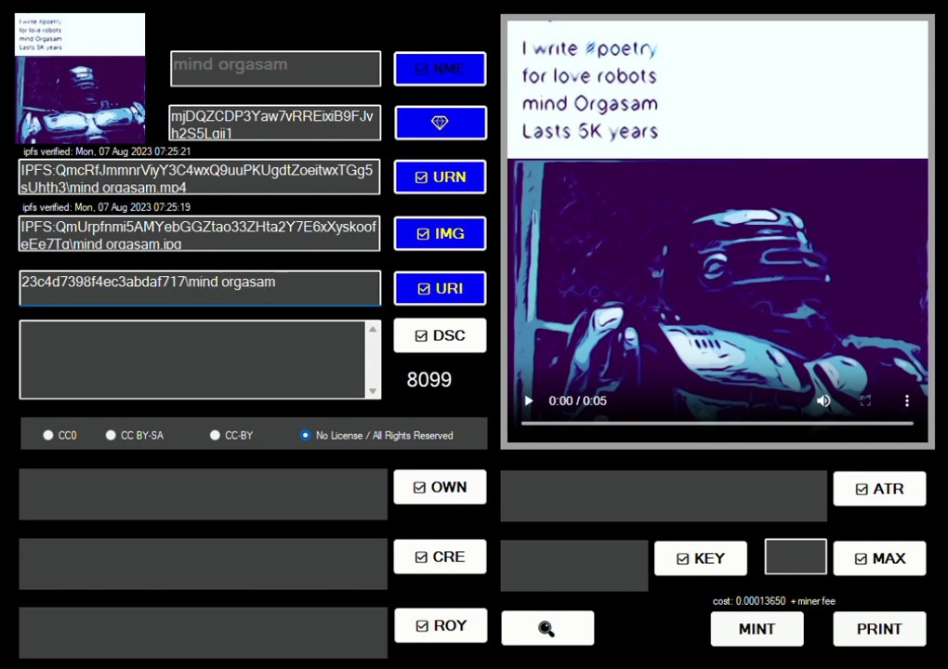
pyautogui.write('.jpg')
# - Write the four-line robot poem description ending 'Lasts 5k years' and choose the CC0 license
pyautogui.click(151, 333)
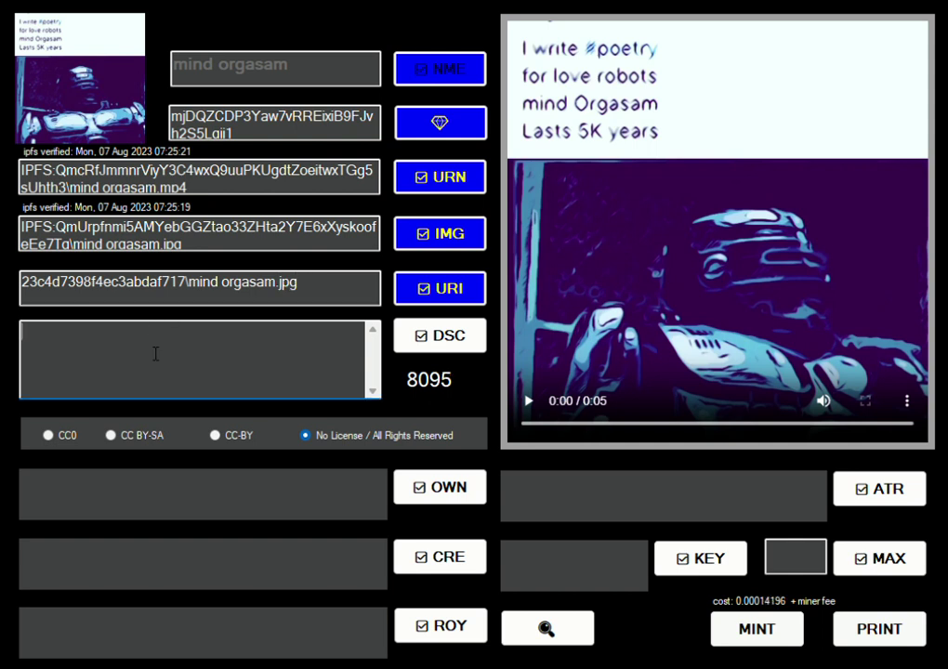
pyautogui.write('i write #')
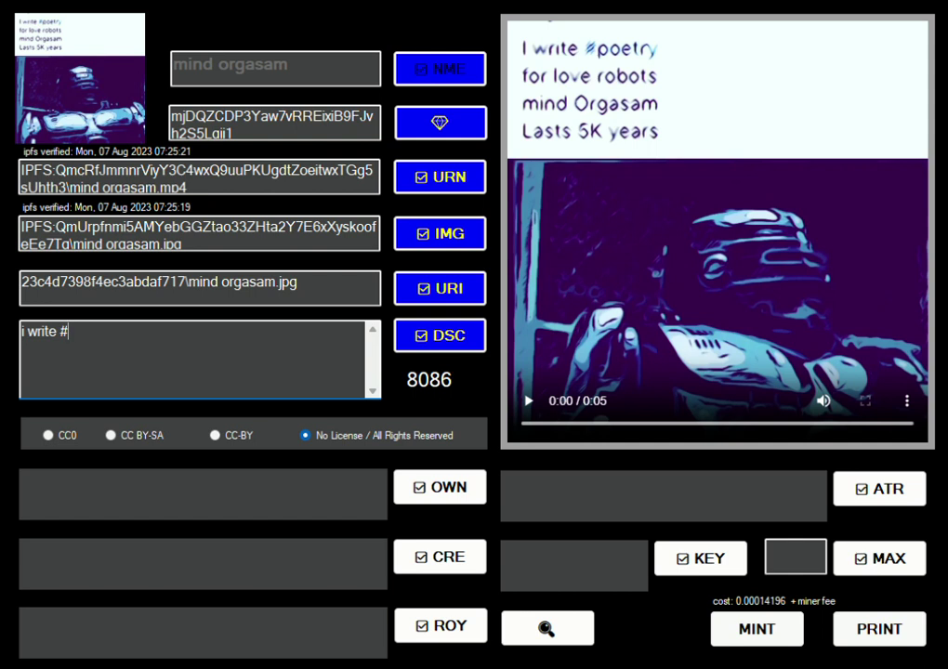
pyautogui.write('poetry')
pyautogui.press('Return')
pyautogui.write('for lo')
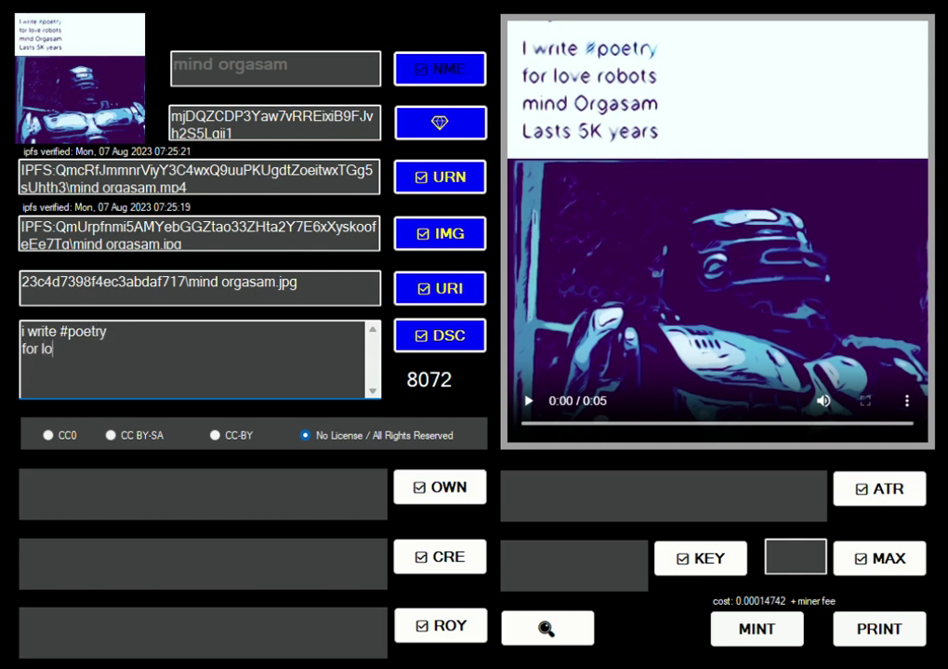
pyautogui.write('ve robots')
pyautogui.press('Return')
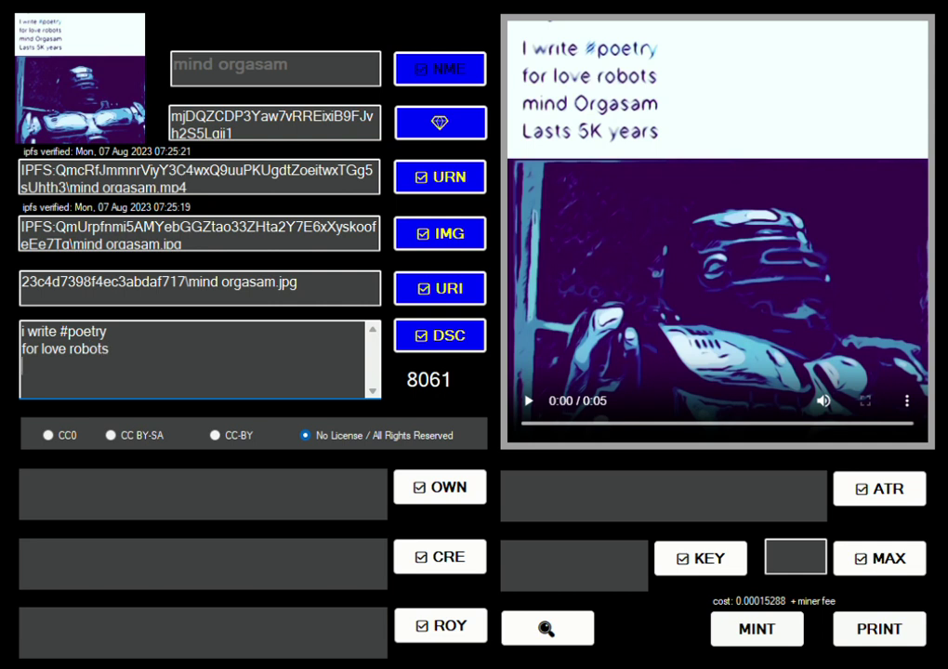
pyautogui.write('mind O')
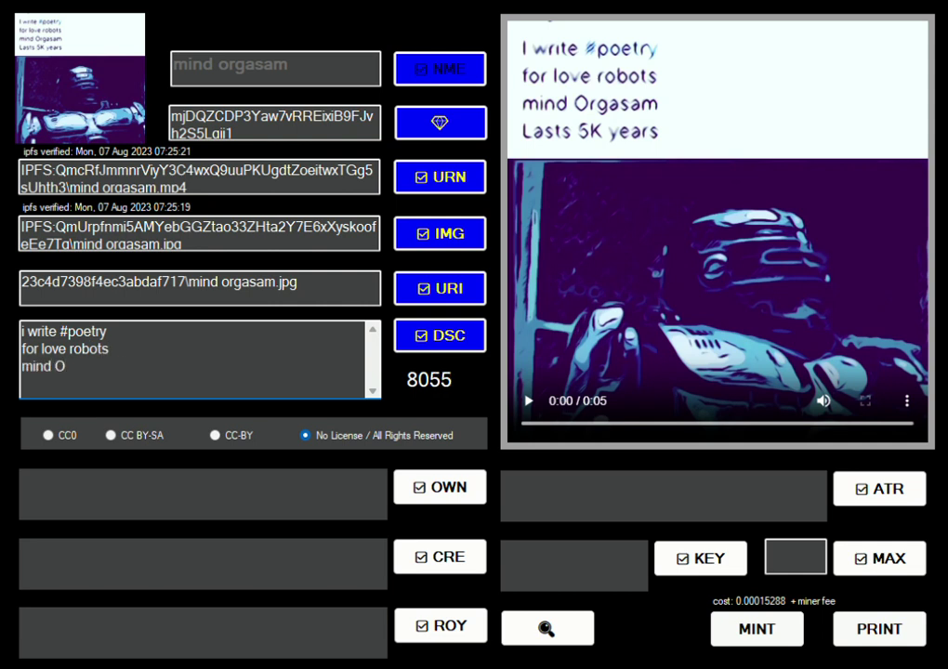
pyautogui.write('rgasam')
pyautogui.press('Return')
pyautogui.write('Lasts 5')
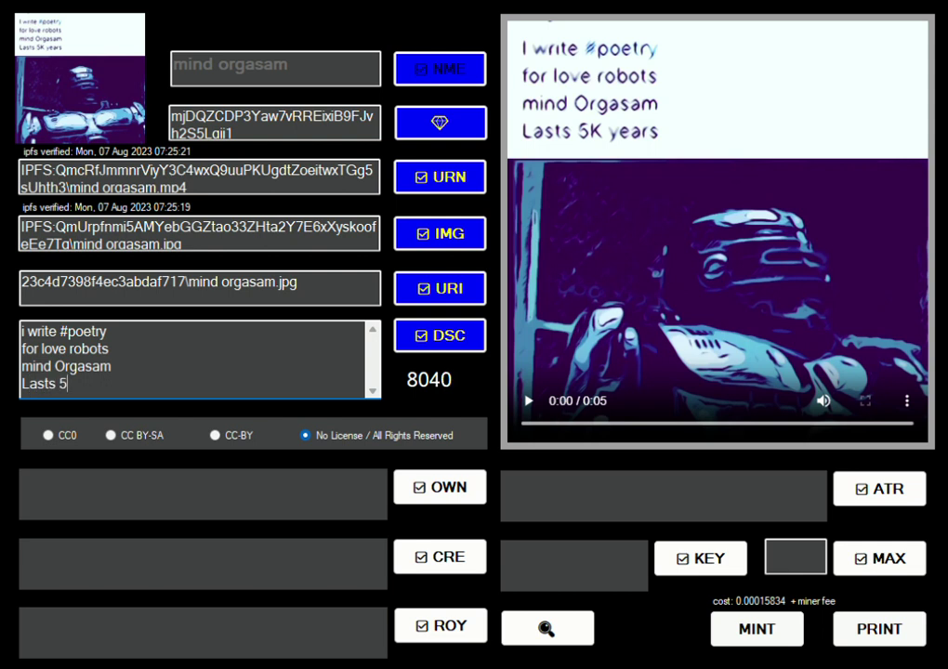
pyautogui.write('k year')
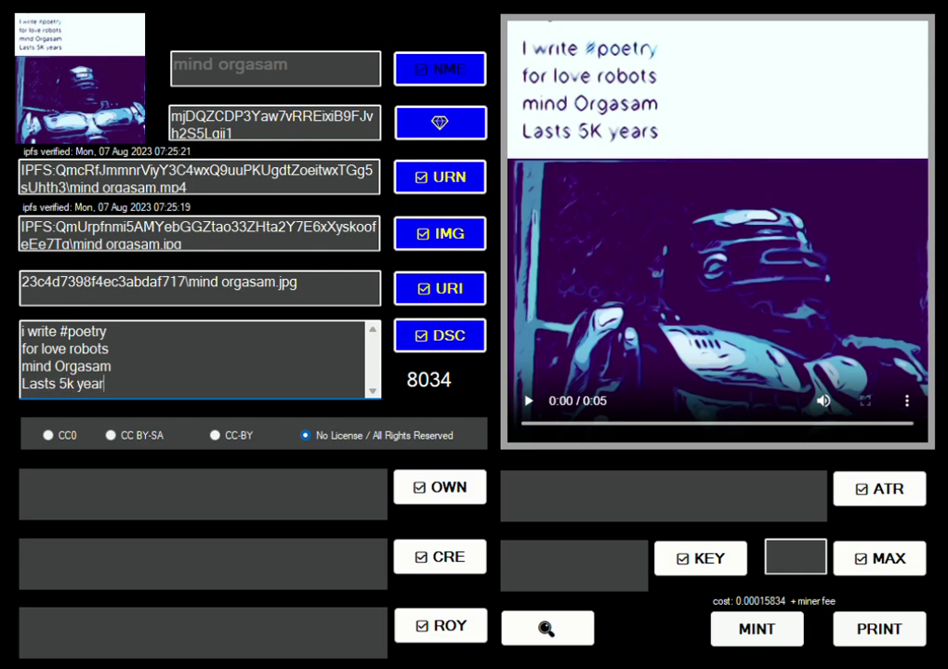
pyautogui.write('s')
pyautogui.click(48, 435)
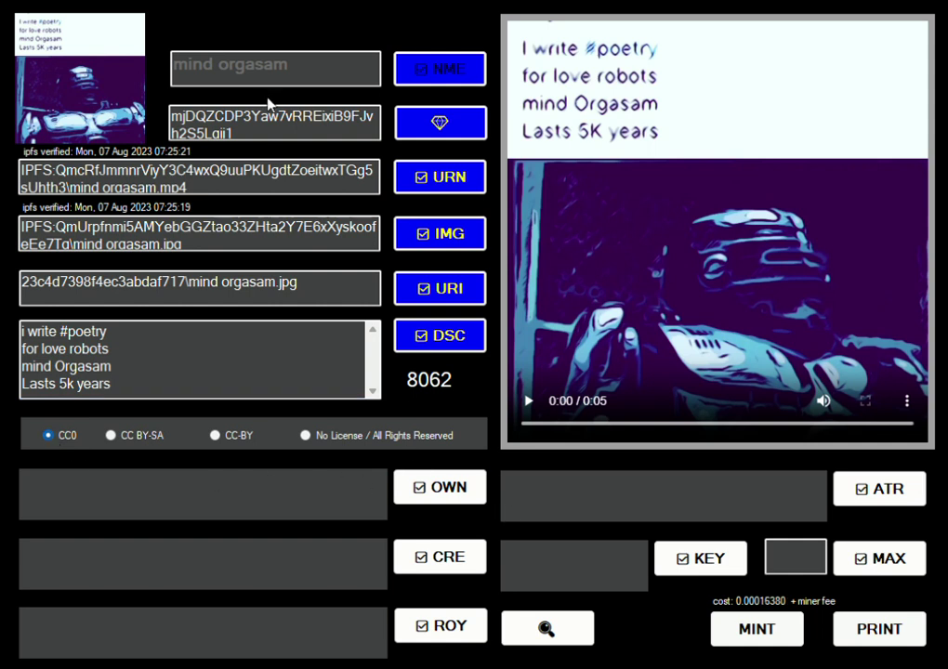
# - Copy the wallet address and set it as the object's owner
pyautogui.click(263, 138)
pyautogui.hotkey('ctrl', 'a')
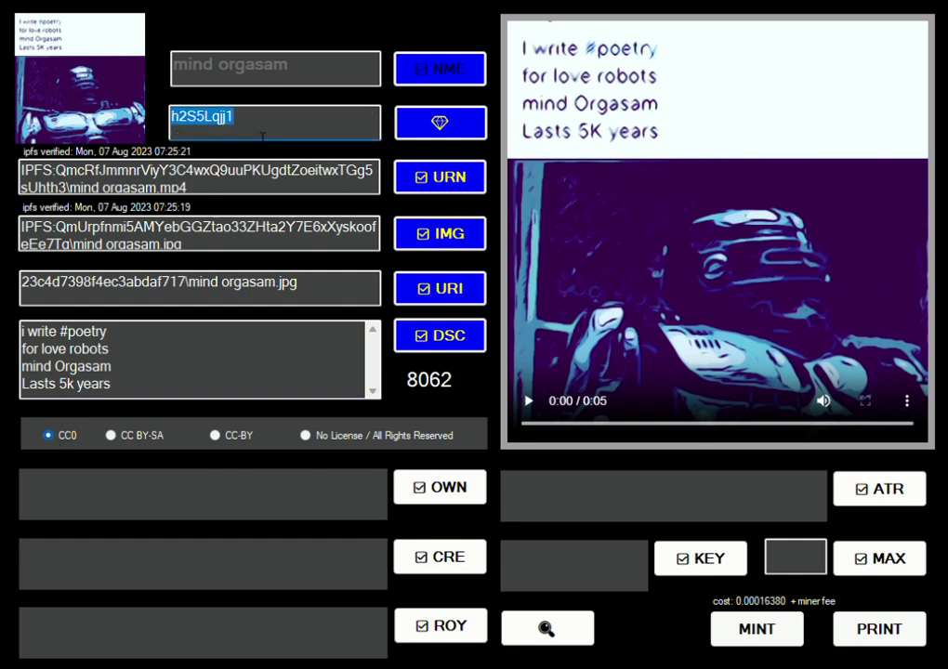
pyautogui.click(435, 494)
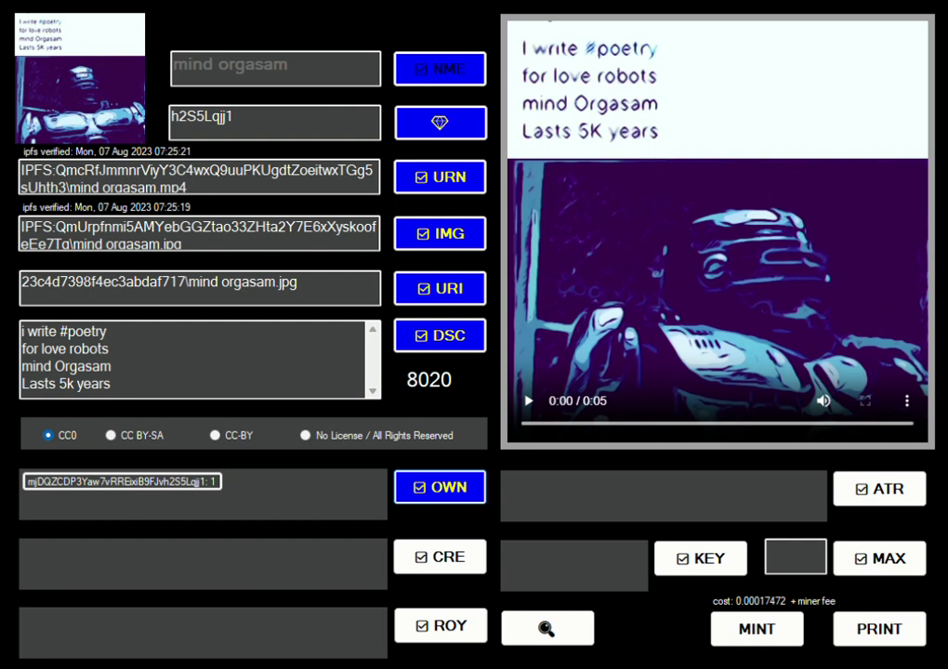
# - Add two creator addresses and give the second creator a 3.14 royalty
pyautogui.click(449, 557)
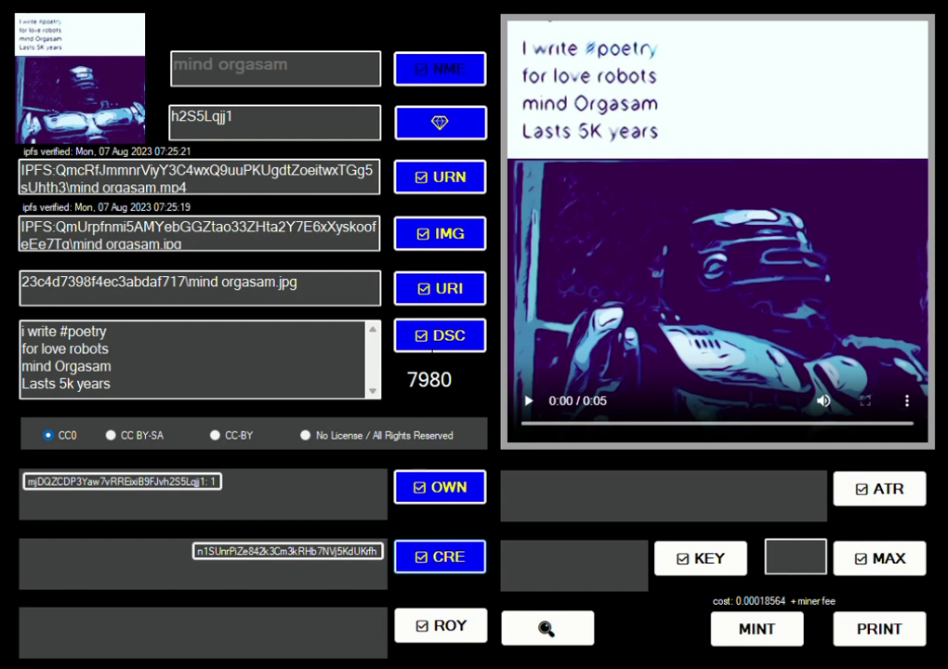
pyautogui.click(449, 556)
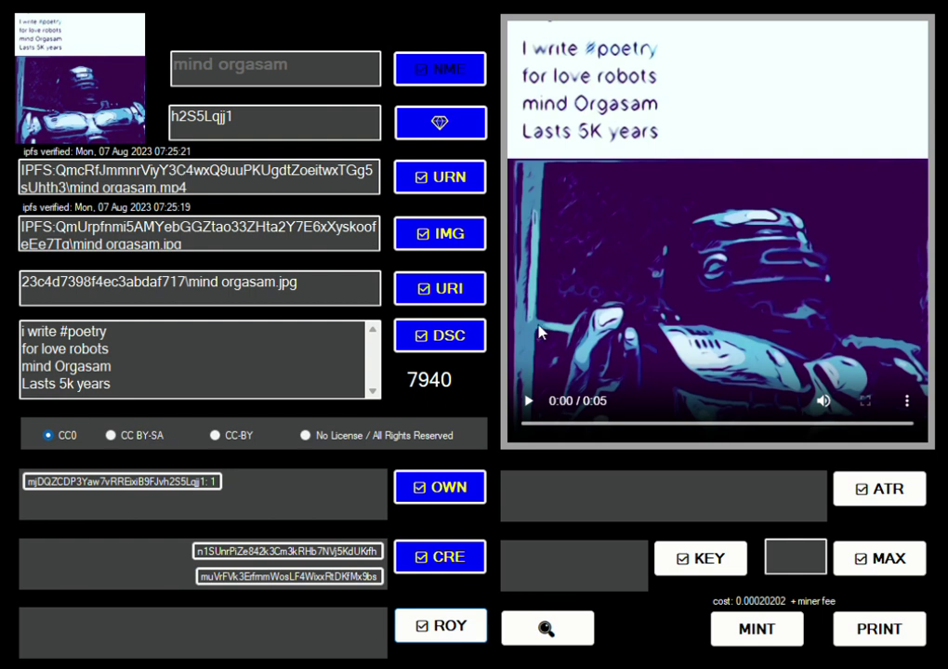
pyautogui.press('Return')
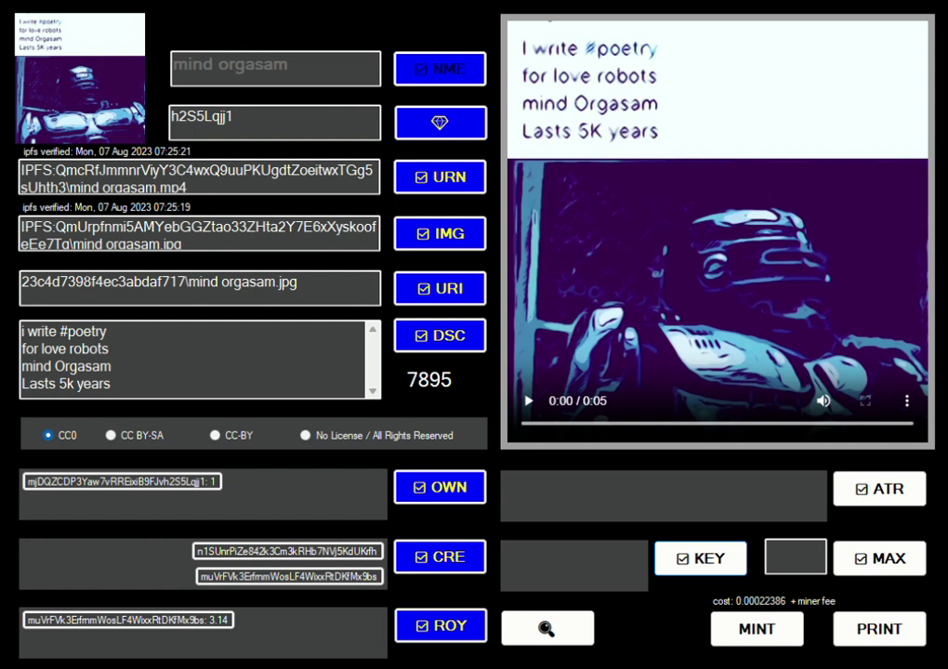
# - Add keyword tags embii, video, box and poem, raising the cost estimate to 0.00026208
pyautogui.click(705, 561)
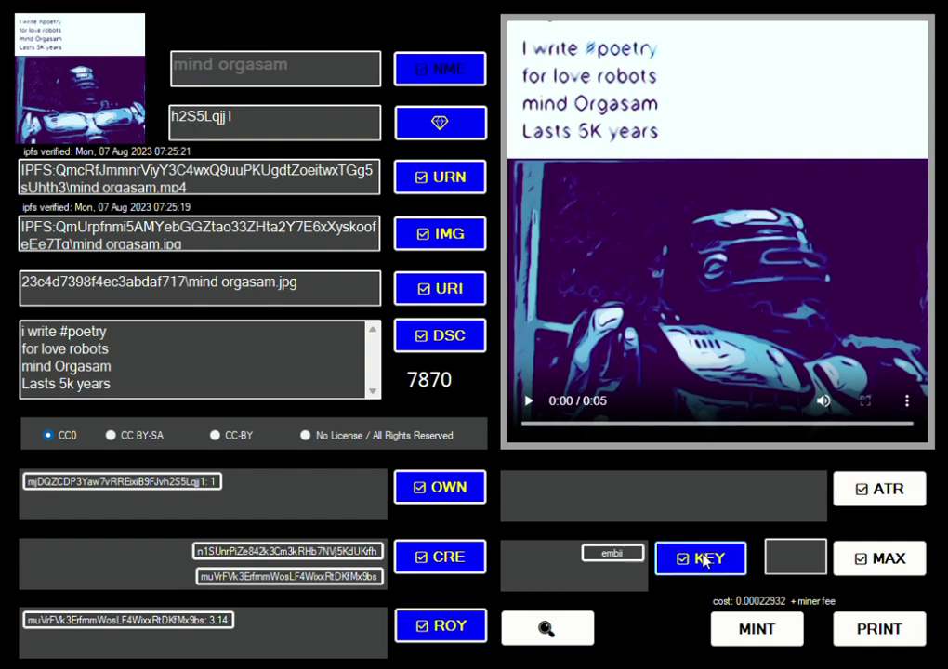
pyautogui.click(705, 561)
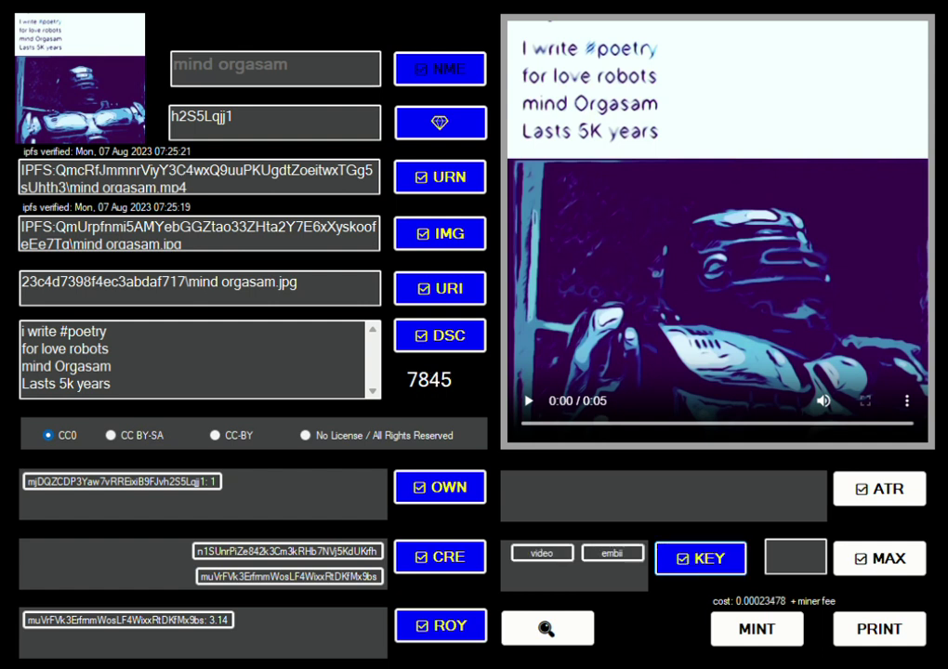
pyautogui.click(704, 561)
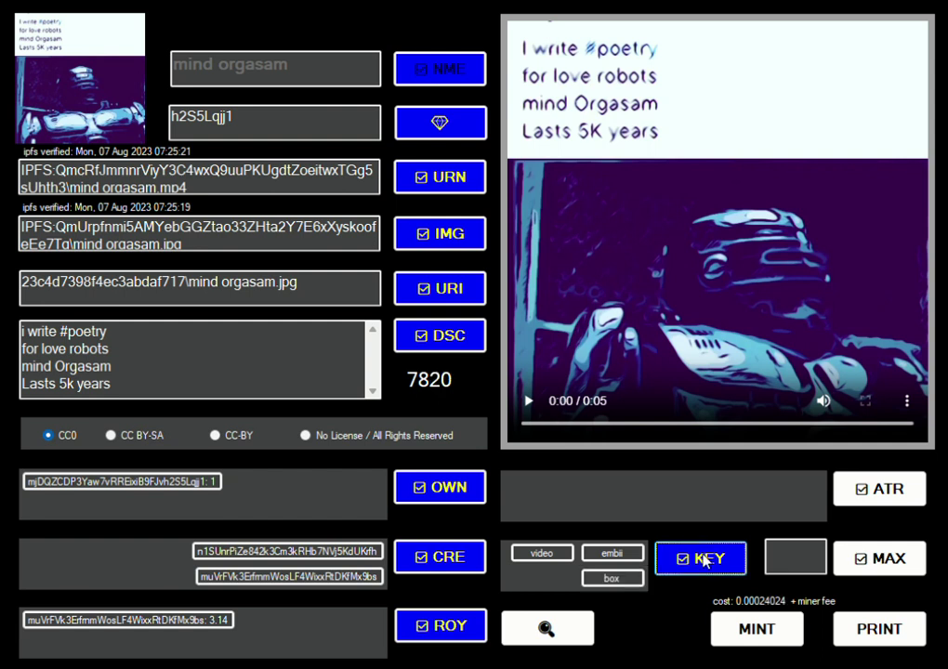
pyautogui.click(705, 560)
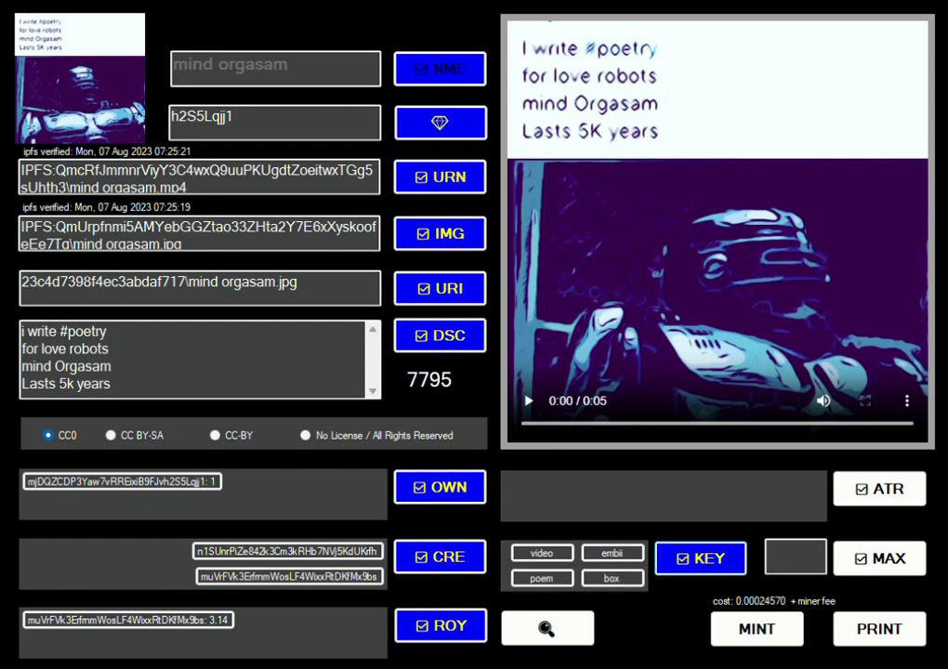
pyautogui.click(705, 560)
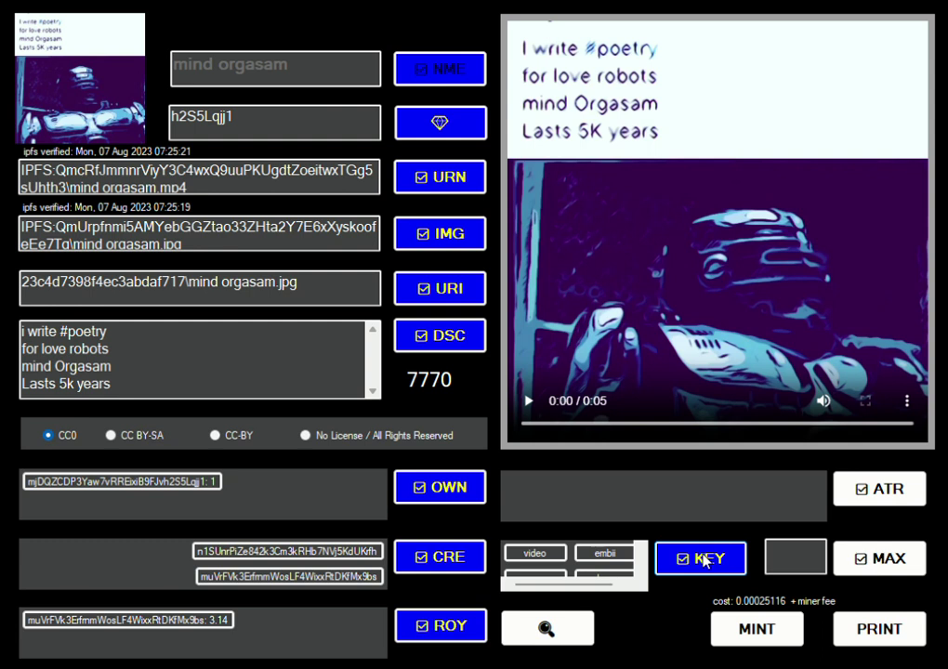
pyautogui.click(704, 559)
pyautogui.click(704, 558)
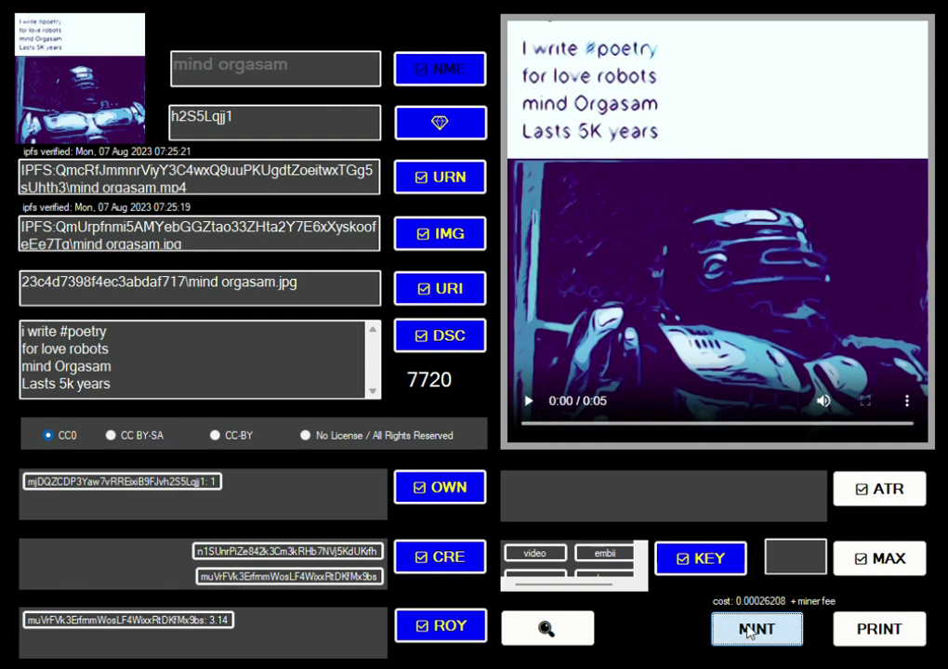